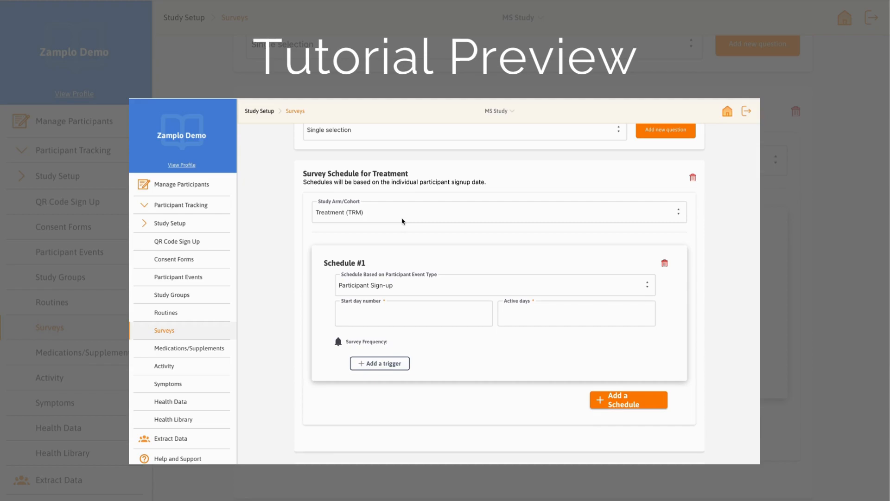
scroll(403, 222, down, 2)
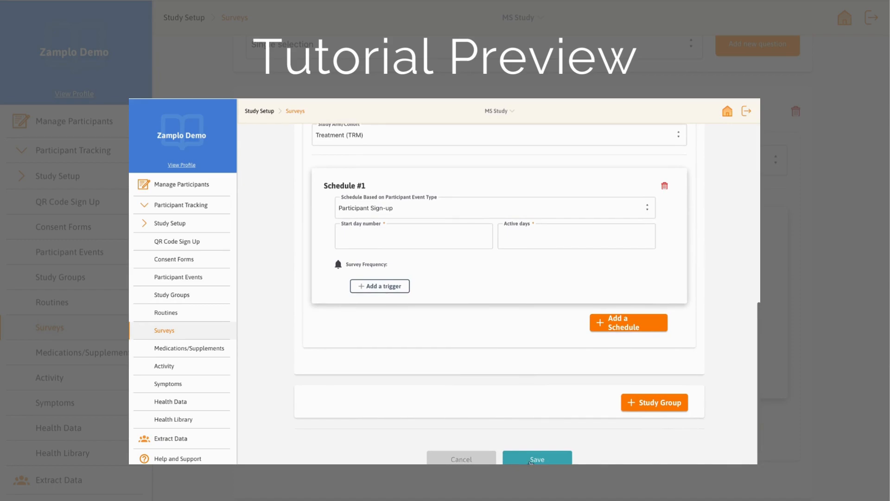
scroll(468, 419, up, 5)
scroll(469, 419, up, 3)
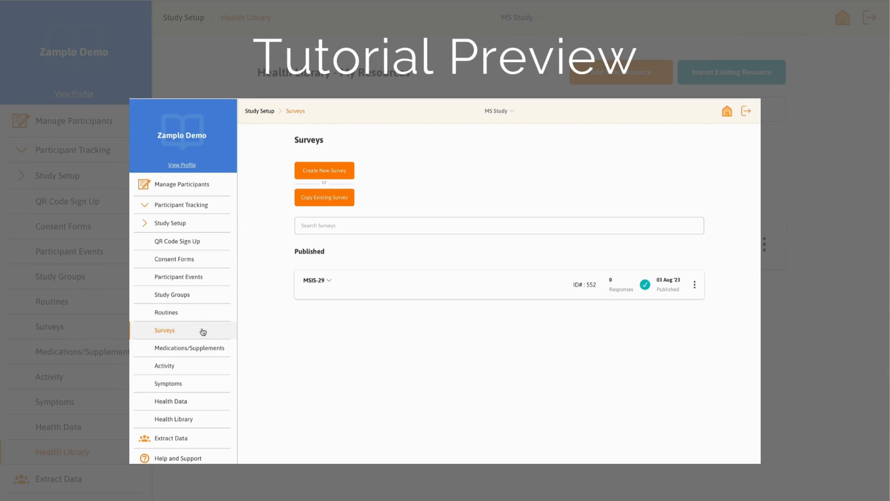
Step: Assign the About MS | MS Canada health library resource to the MS Study's Control Group
click(195, 418)
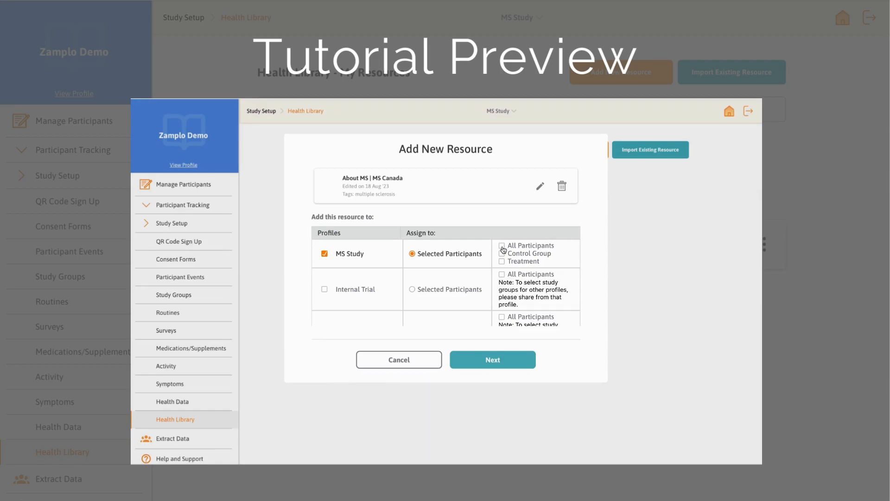
click(503, 254)
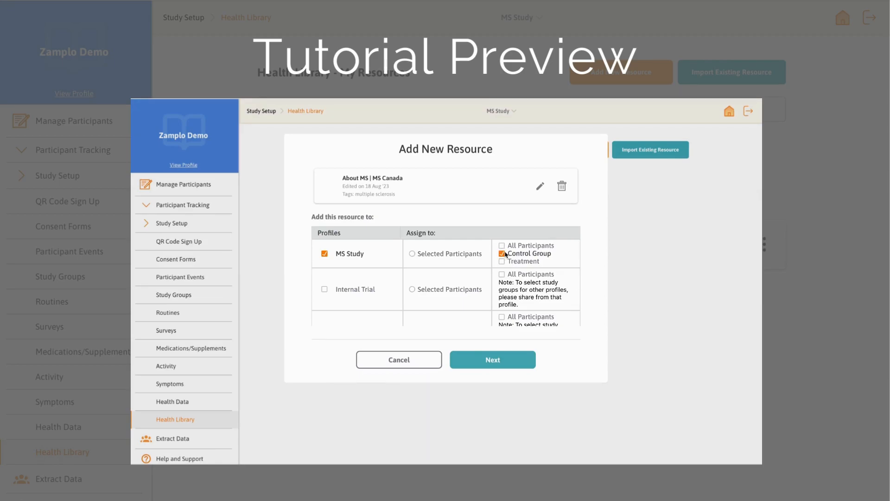
click(495, 360)
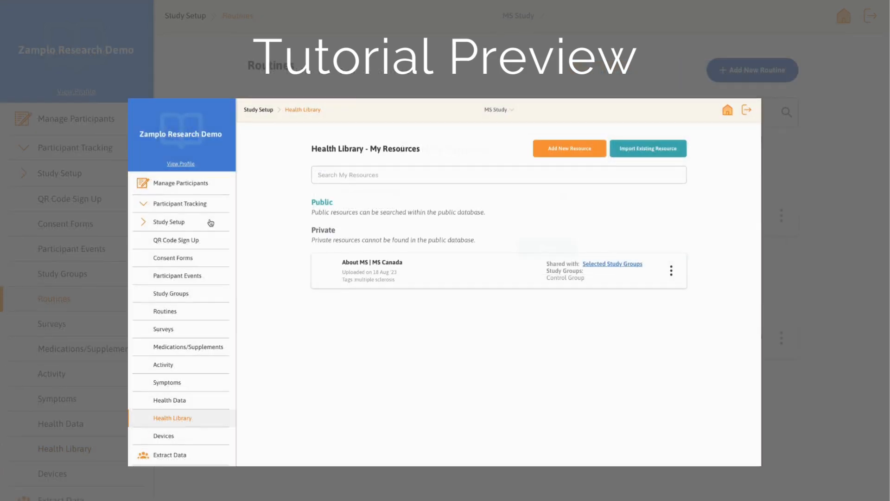
Step: Add a new routine named Multiple Sclerosis Daily Routine and select the Control Group as its study group
click(202, 314)
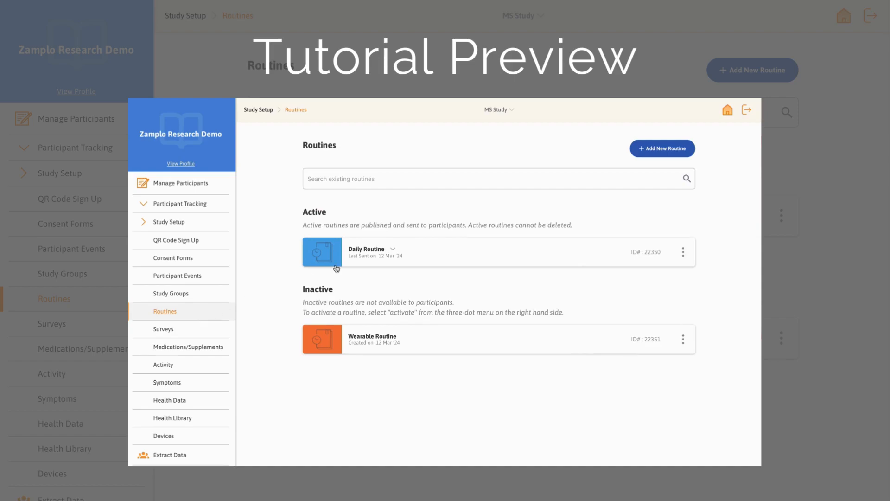
click(657, 150)
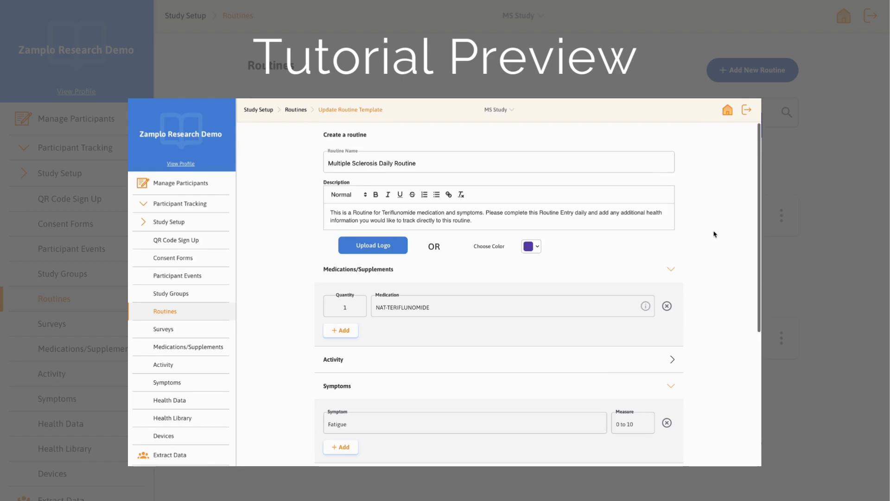
scroll(715, 235, down, 5)
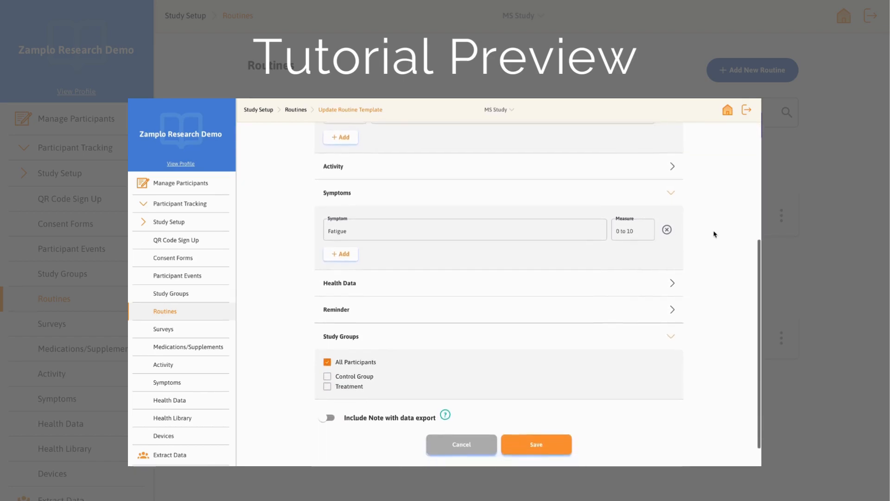
scroll(715, 234, down, 1)
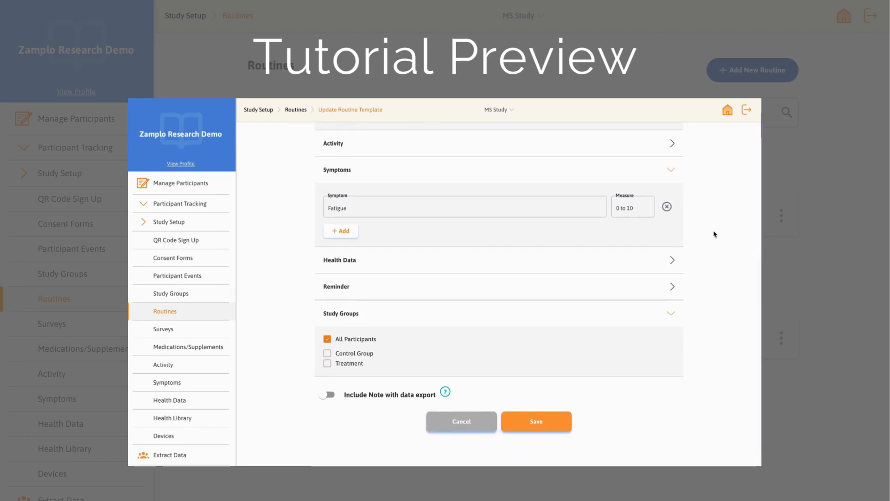
click(328, 355)
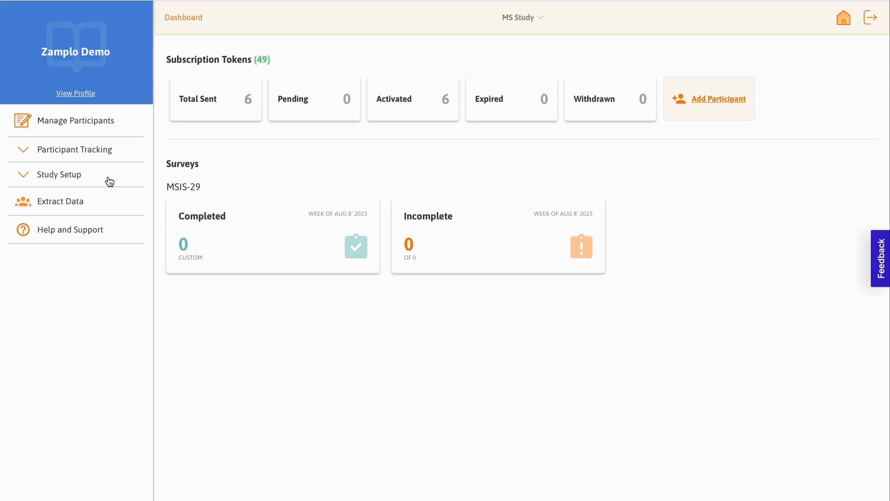
Step: Open the study groups in the study setup and check the actions available for the Control Group
click(109, 180)
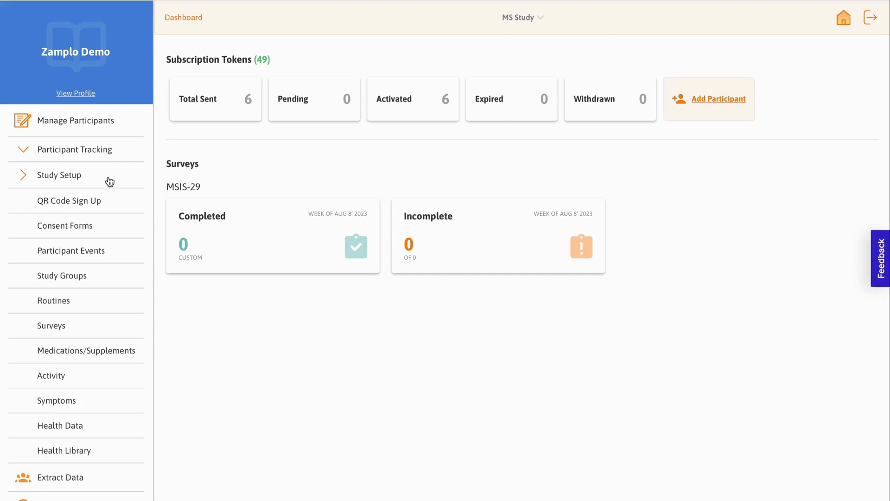
click(123, 277)
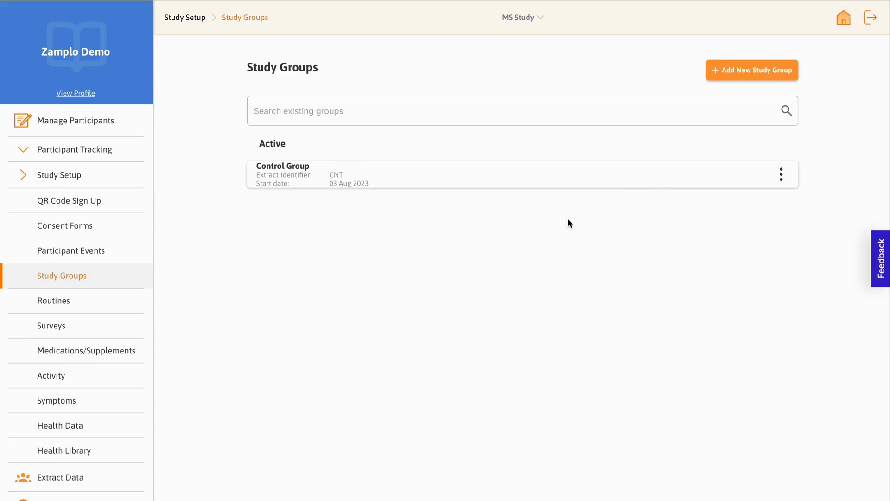
click(782, 177)
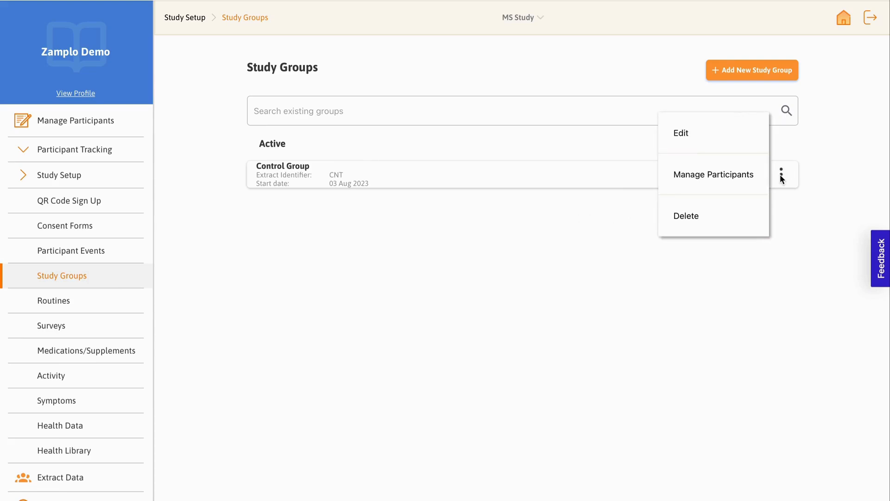
click(810, 174)
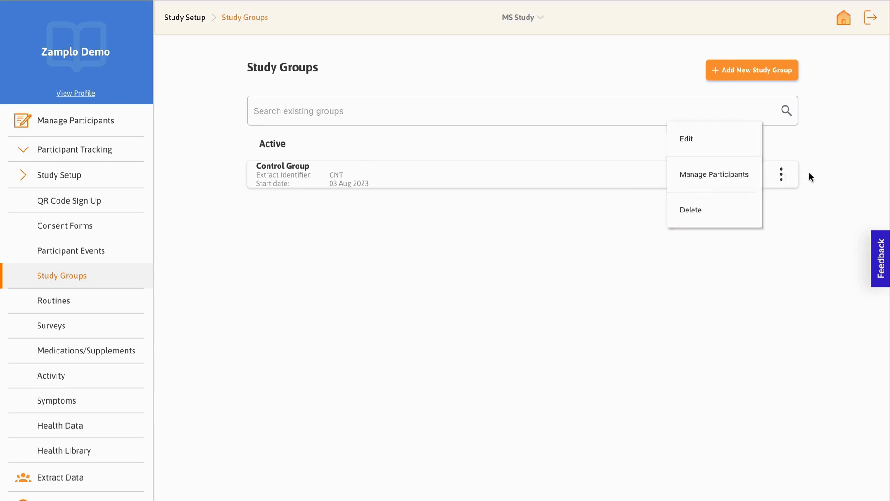
Step: Start a new study group named Treatment with the export identifier TRM
click(765, 79)
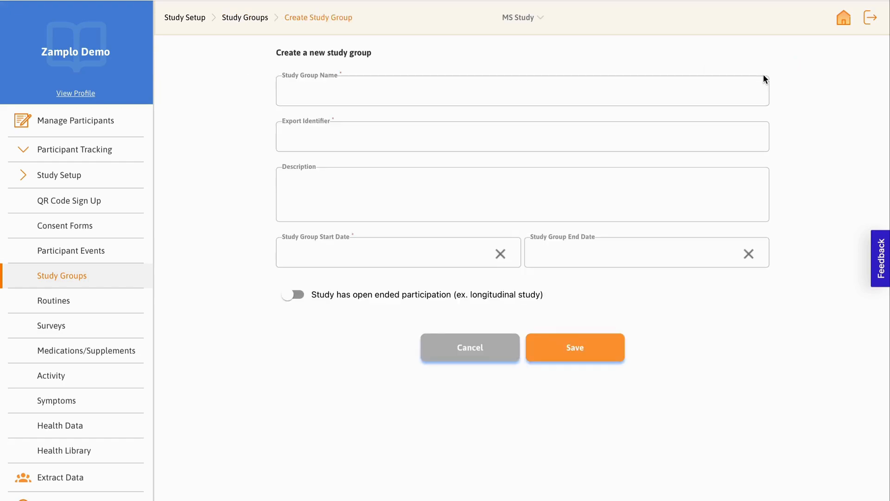
click(619, 89)
text(Treatment)
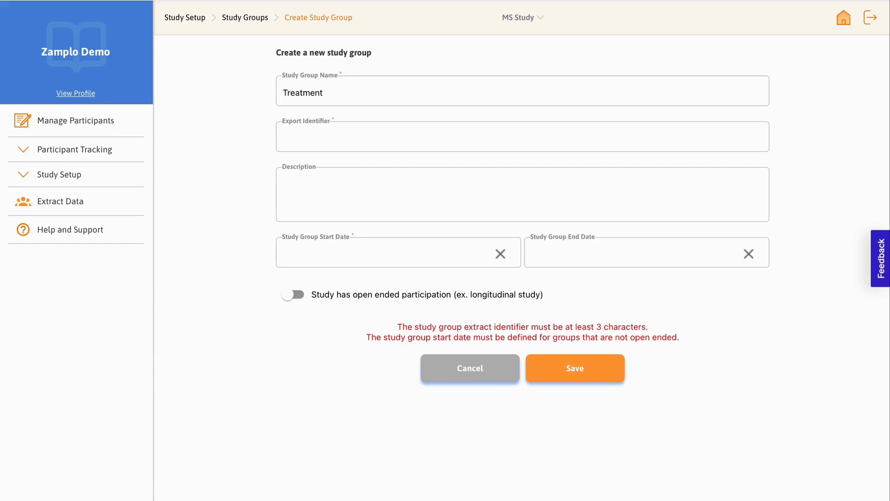
click(574, 133)
text(TRM)
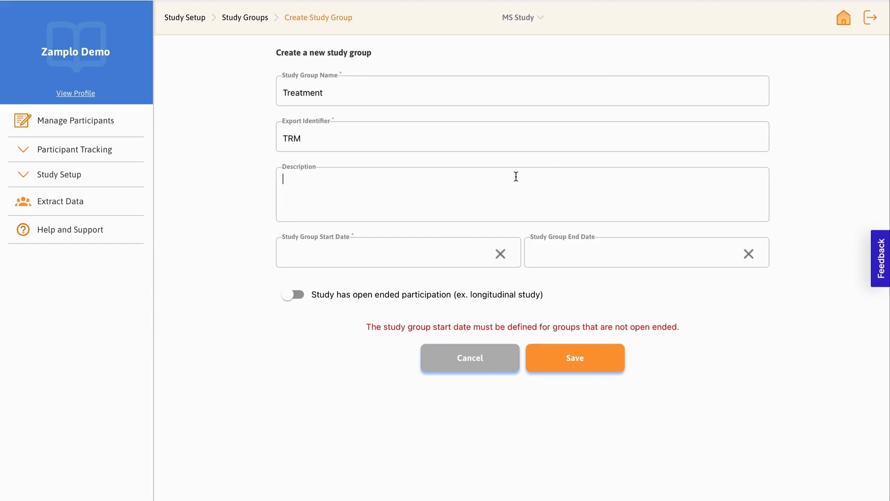
text(Participants being treated wi)
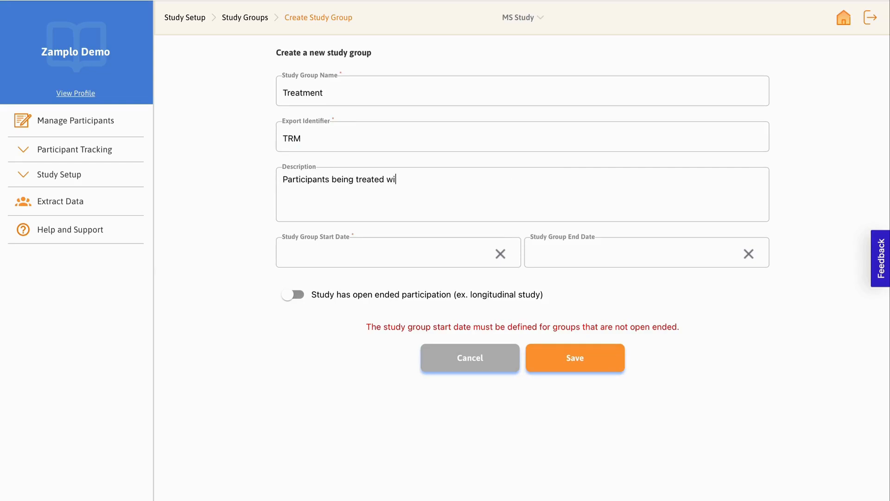
text(th oral teriflunomide.)
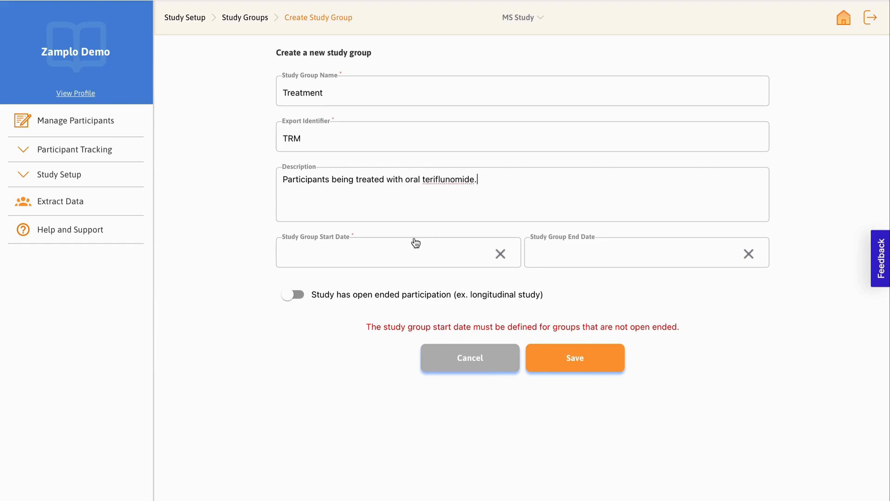
click(299, 297)
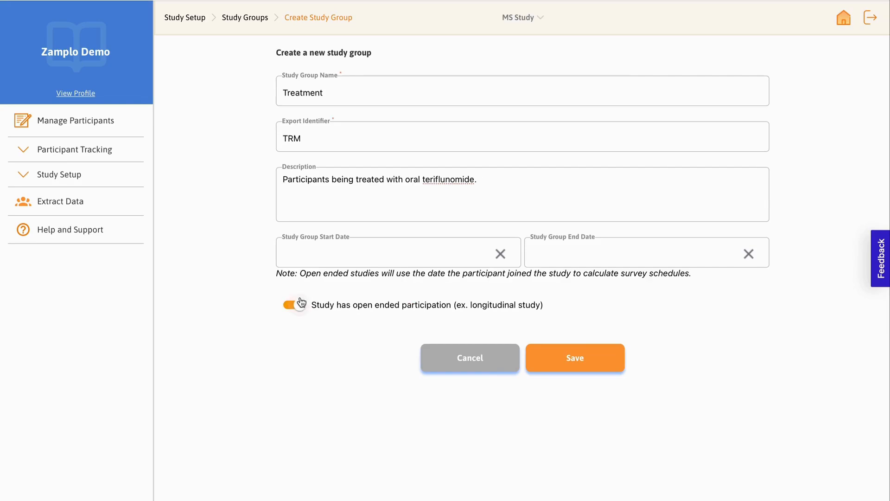
click(301, 301)
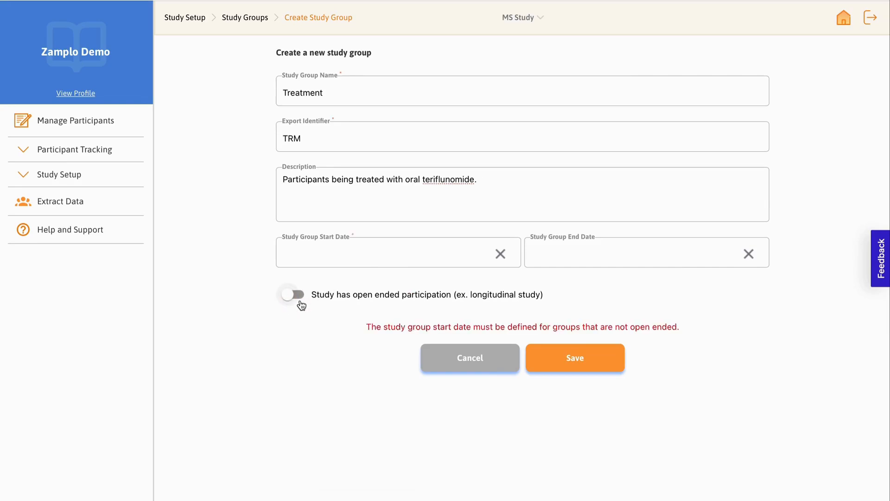
click(301, 304)
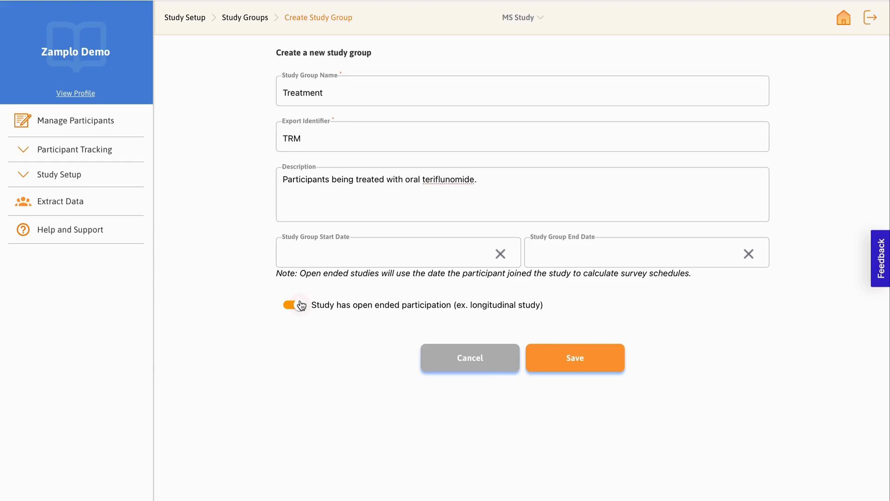
click(301, 305)
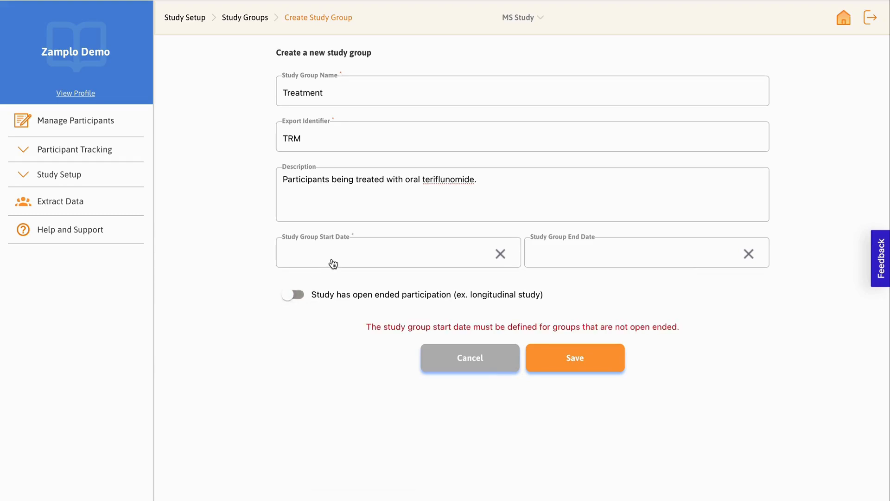
click(333, 263)
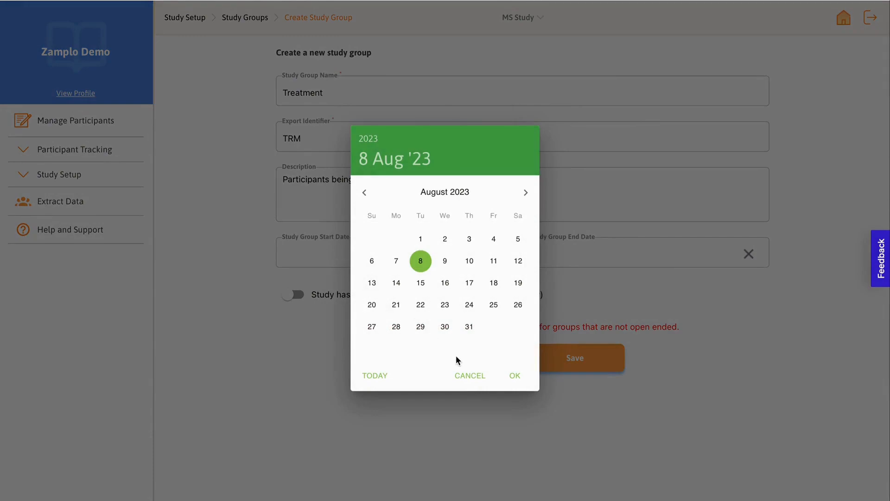
click(469, 375)
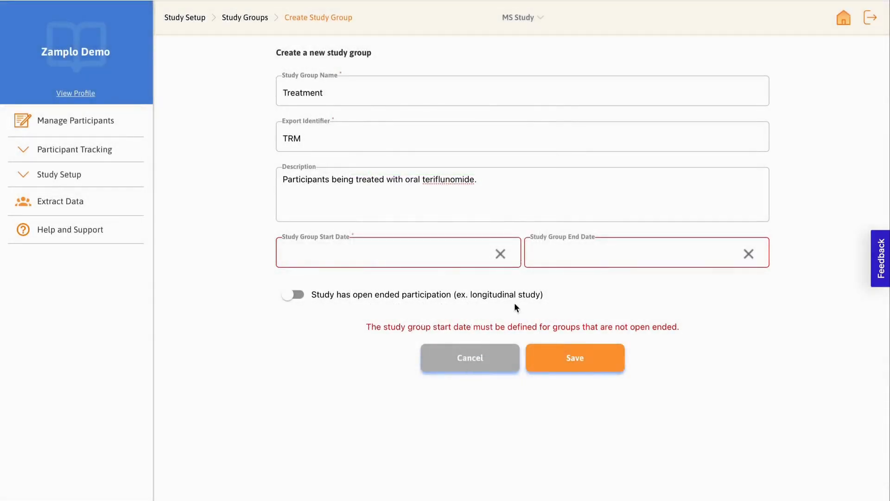
click(565, 260)
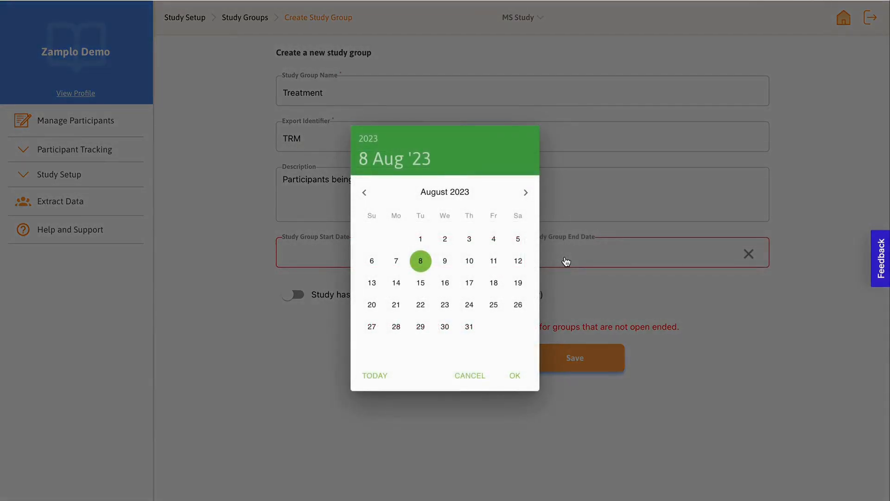
click(469, 374)
Step: Enable open ended participation for the Treatment group and save it
click(295, 295)
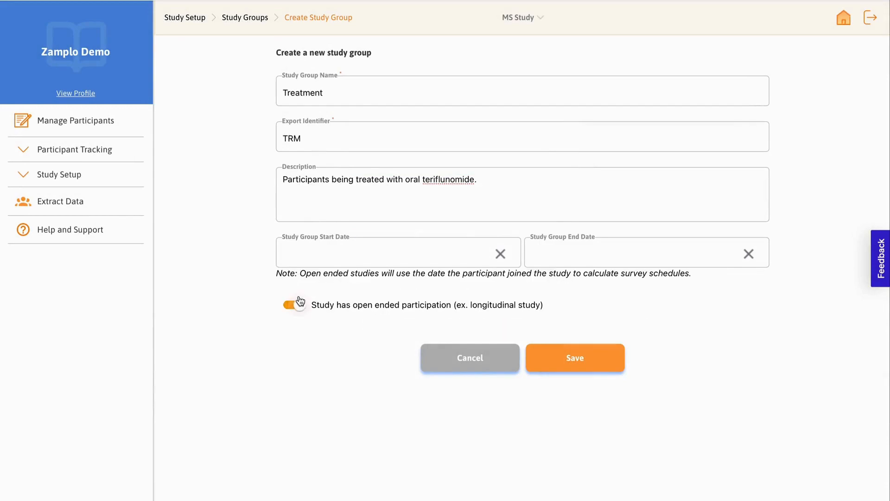
click(554, 358)
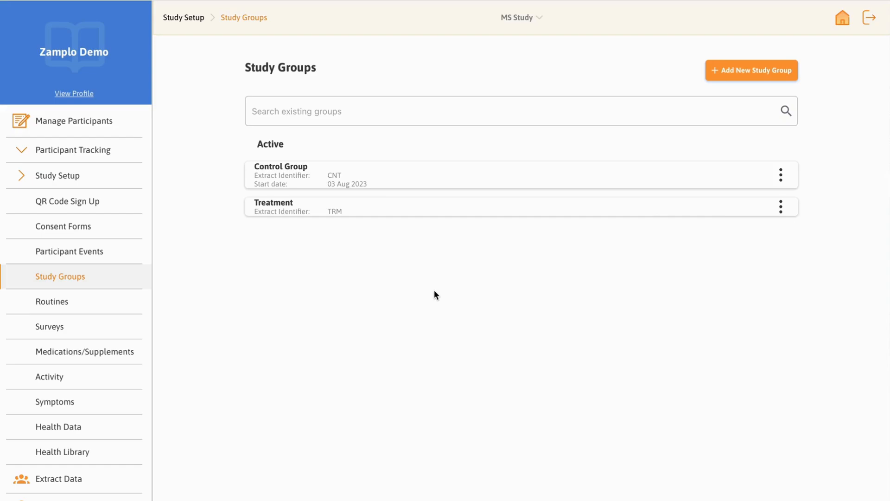
Step: Add a participant with first name, last name and email, assign them to Control Group (CNT), and save and send the invitation
click(114, 120)
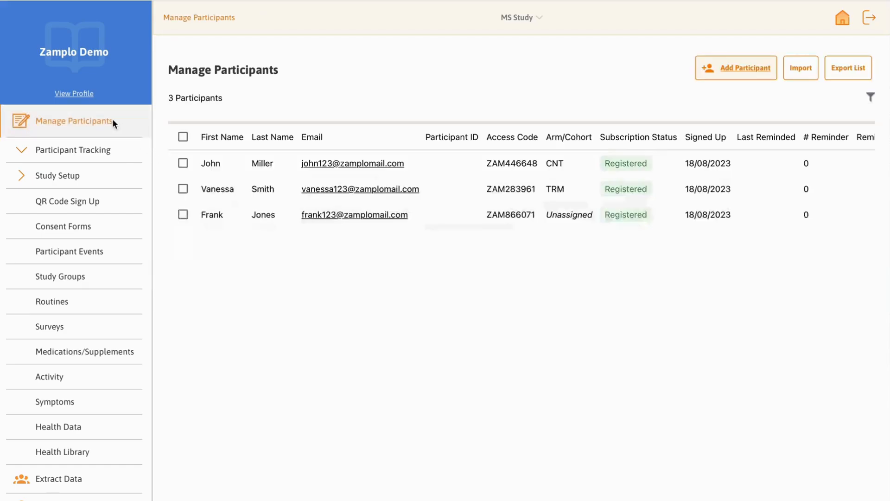
click(720, 73)
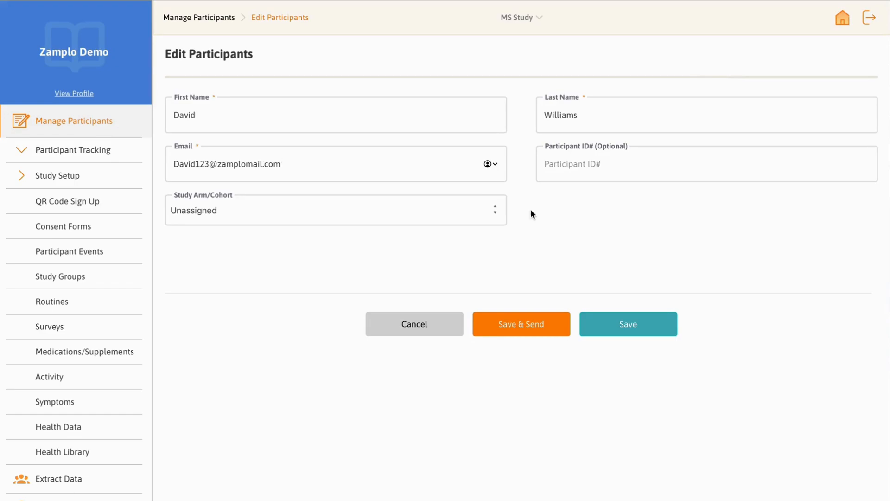
click(493, 214)
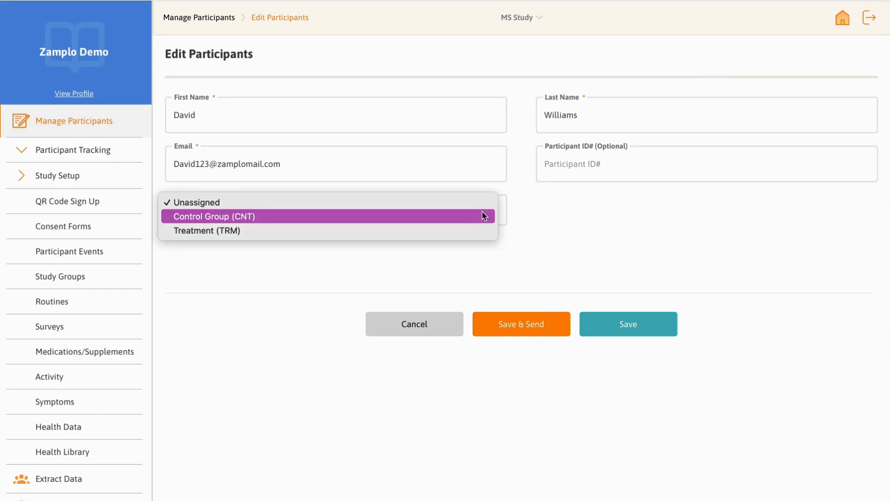
click(465, 217)
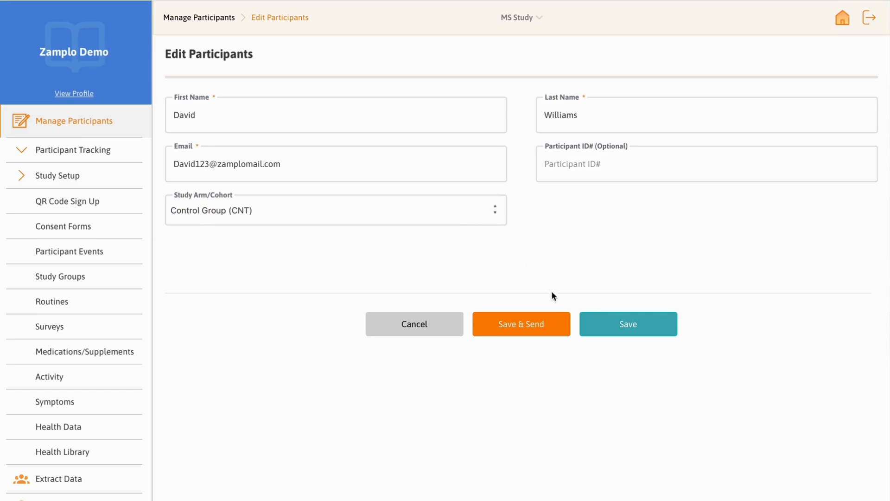
click(557, 324)
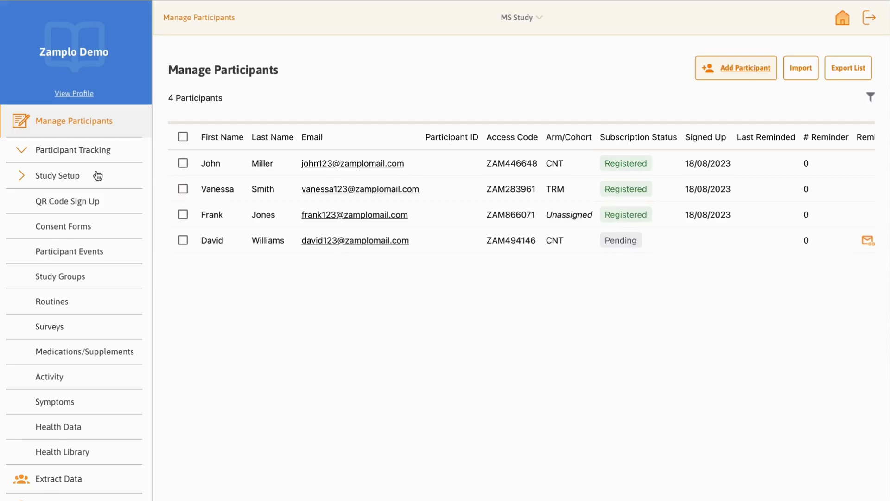
Step: Create a sign-up QR code named Treatment Group, describe its registration purpose, assign it to Treatment (TRM), and save it
click(94, 202)
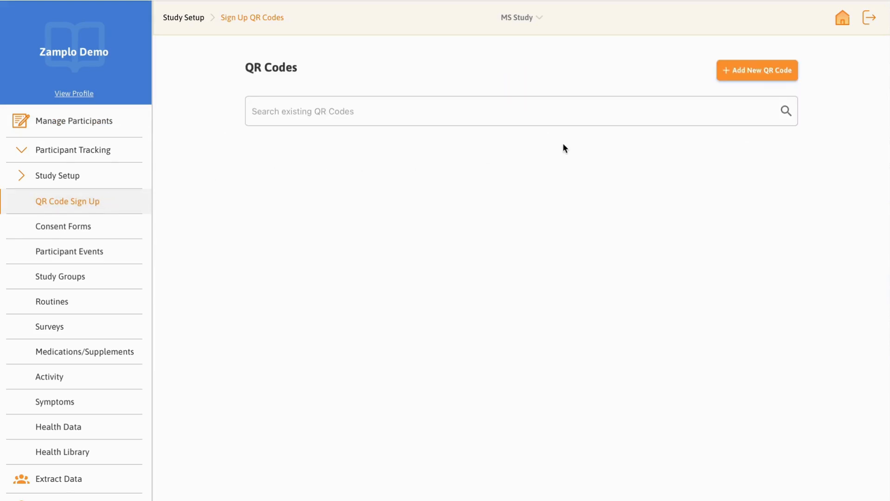
click(754, 76)
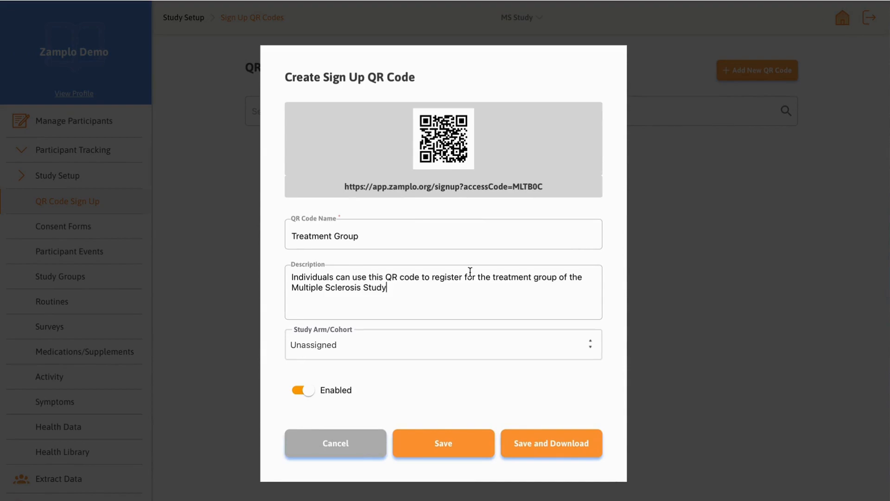
click(438, 347)
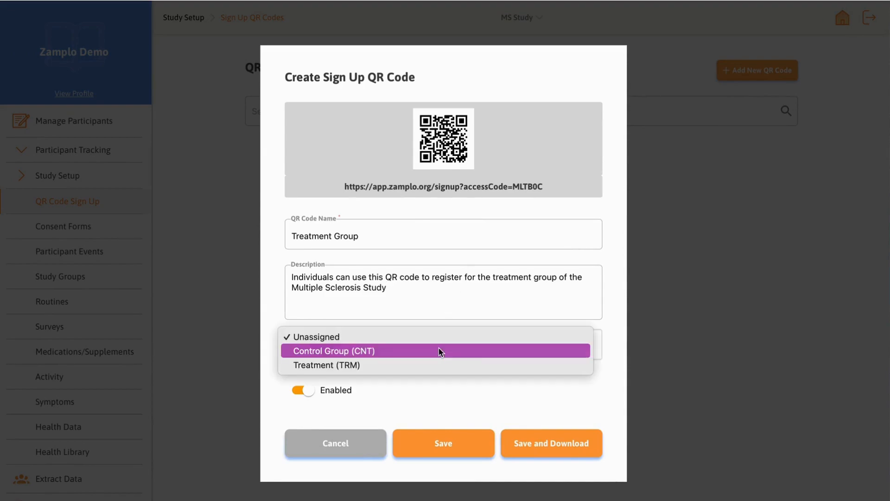
click(438, 361)
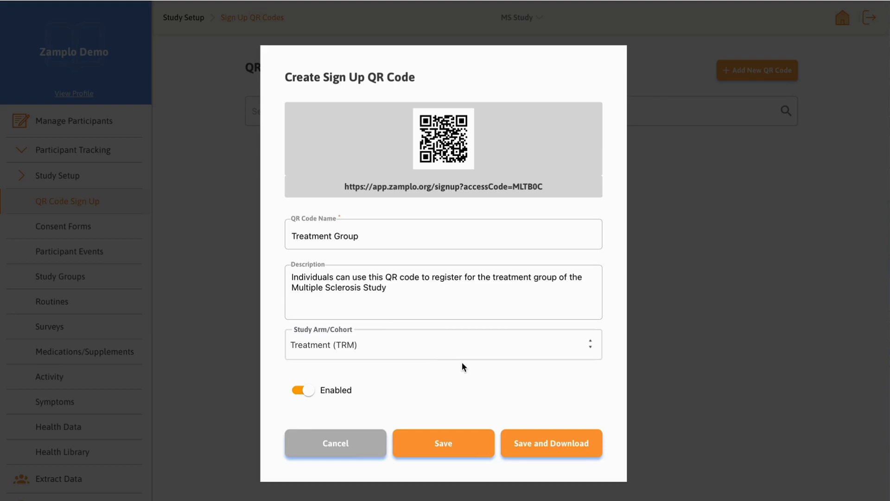
click(449, 442)
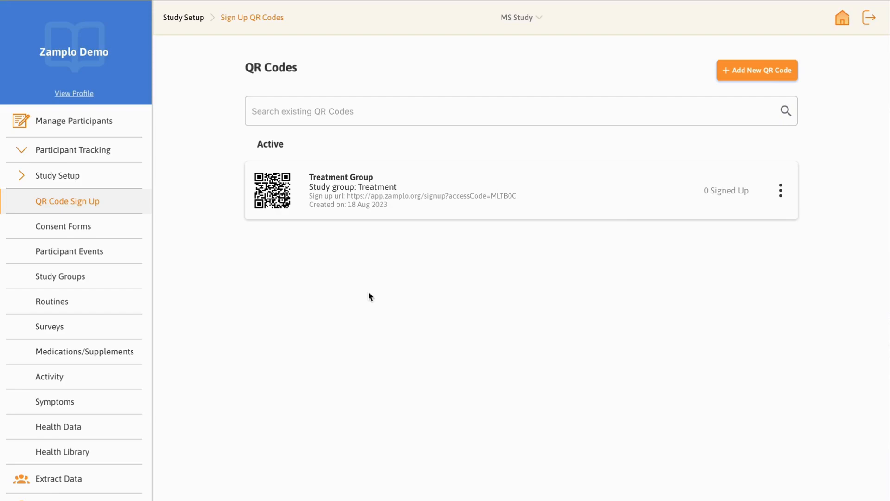
Step: Assign the unassigned participant to the Treatment (TRM) study arm and save the participant record
click(111, 129)
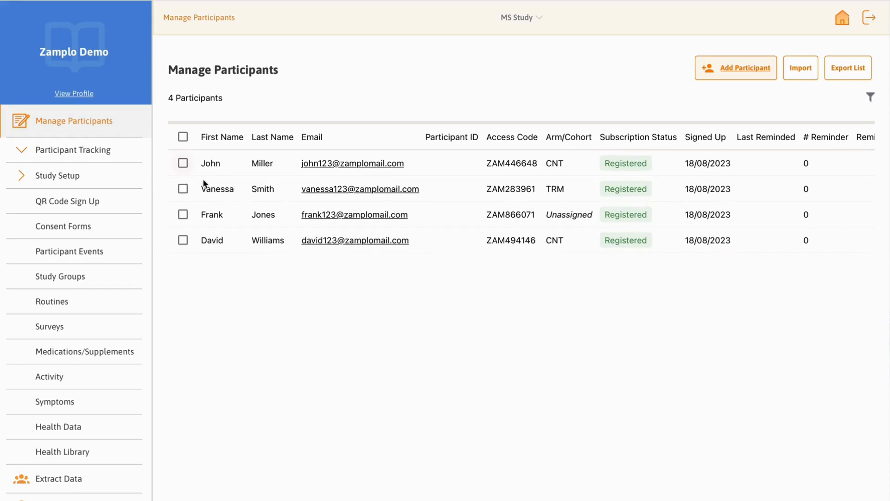
click(222, 216)
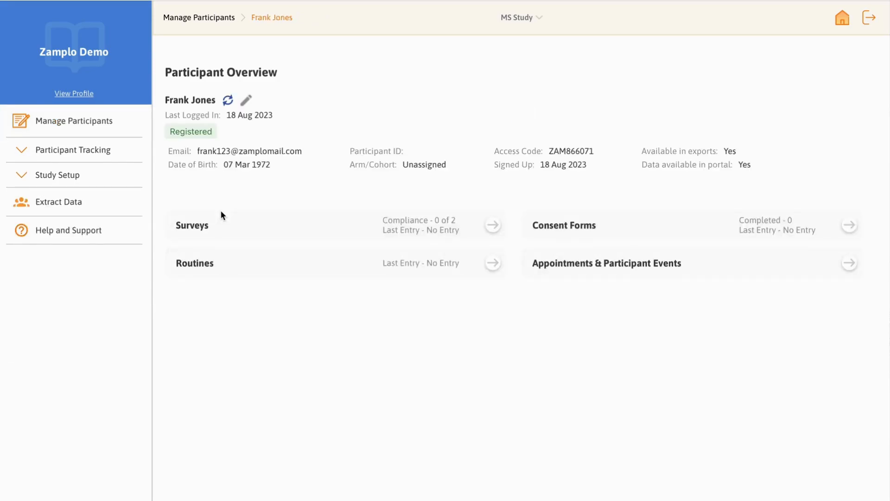
click(246, 100)
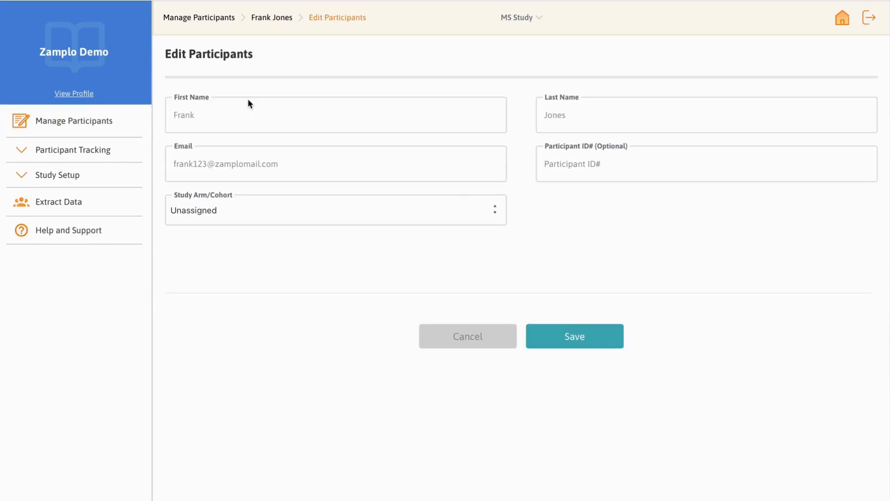
click(268, 209)
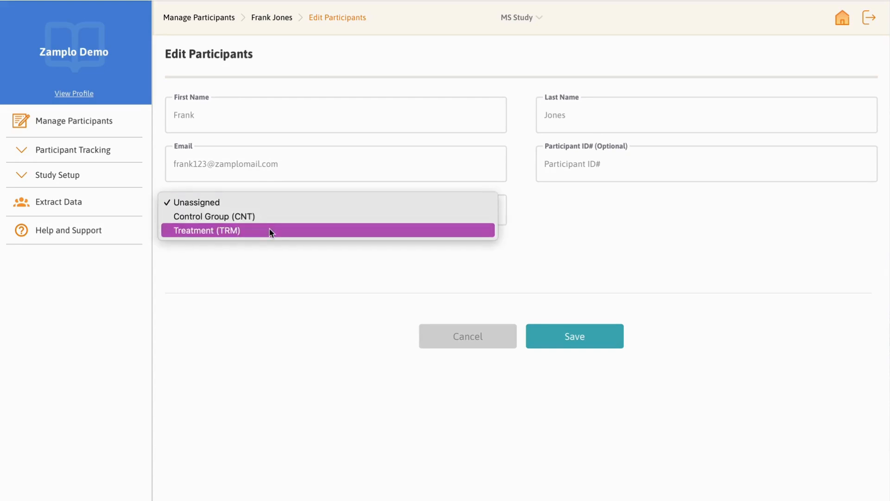
click(270, 231)
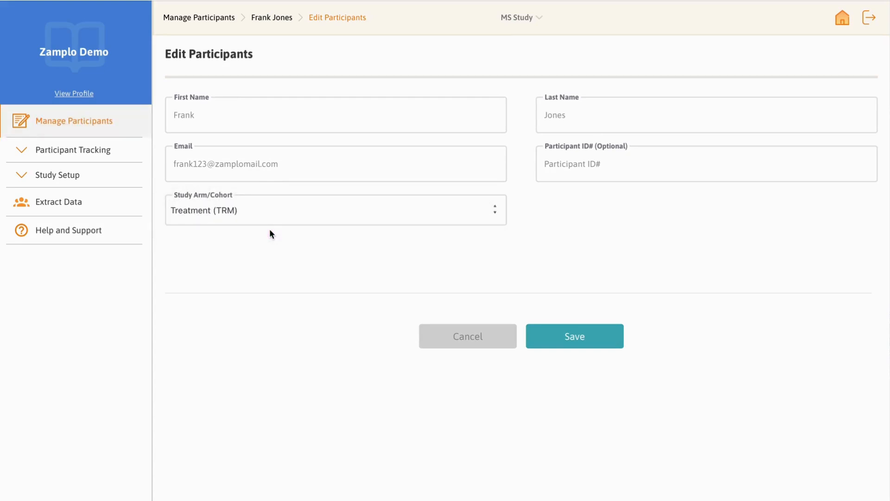
click(566, 338)
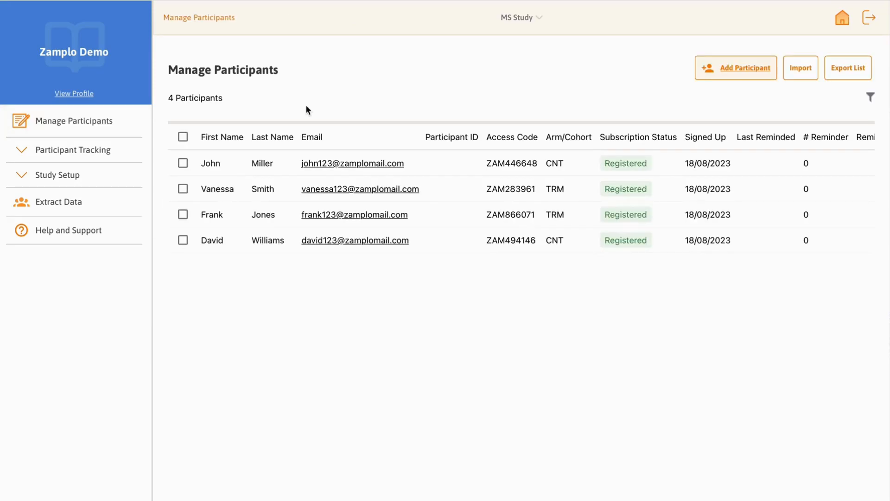
Step: Try to assign all listed participants to the Control Group (CNT) arm in one bulk assignment
click(183, 163)
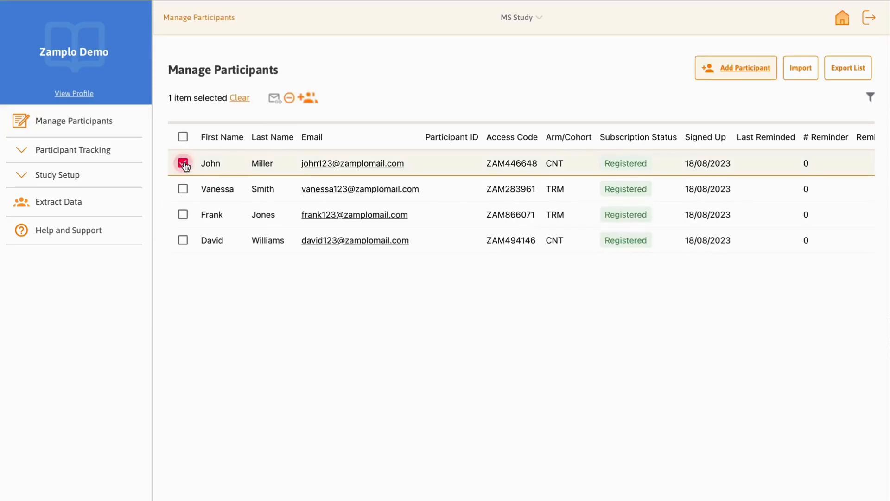
click(183, 189)
click(184, 136)
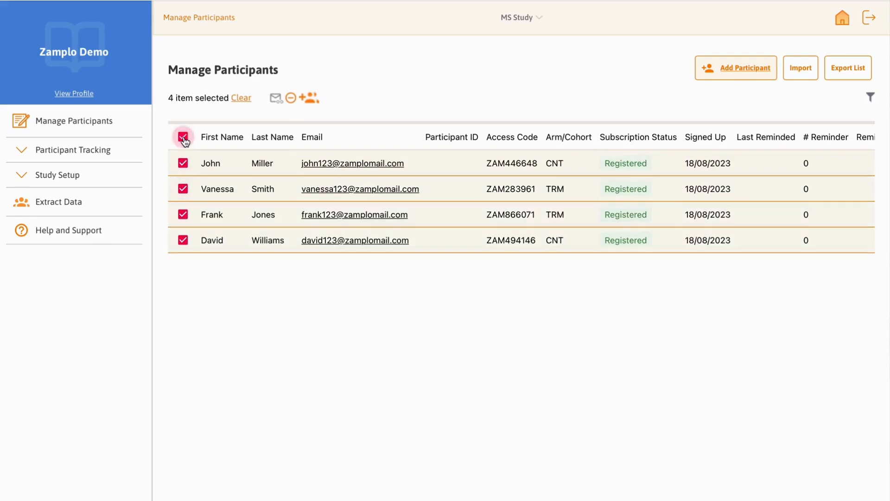
click(310, 98)
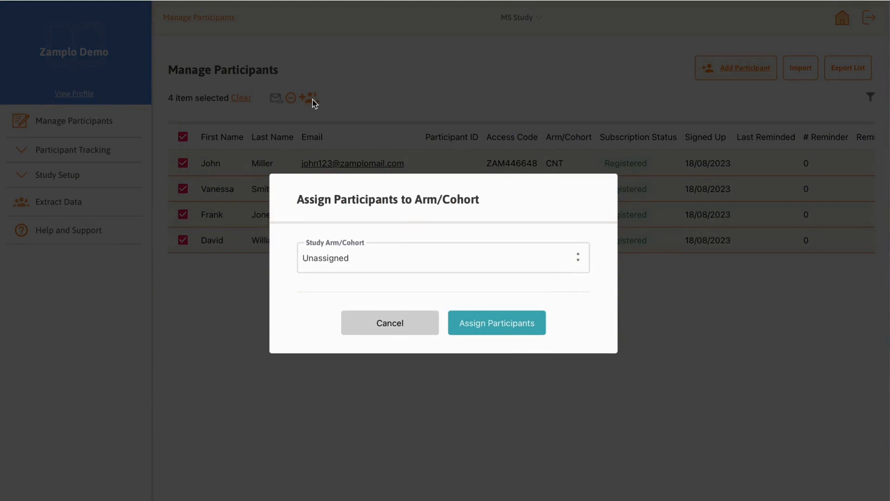
click(377, 256)
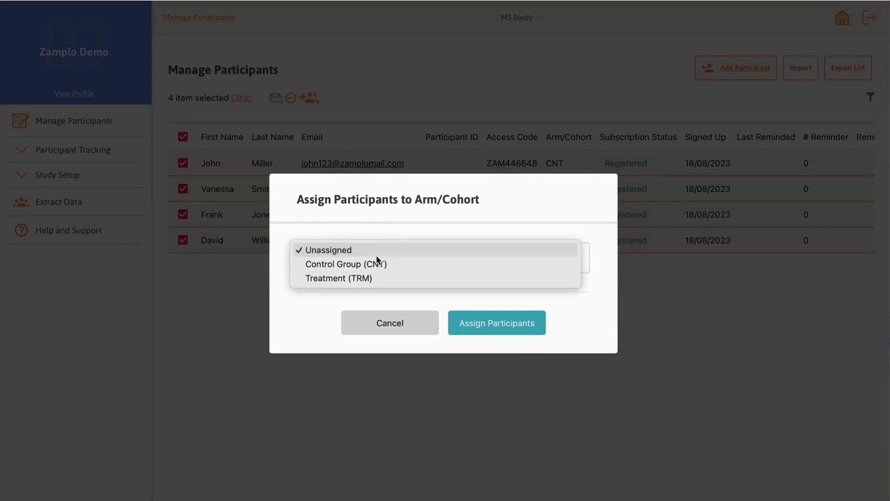
click(379, 264)
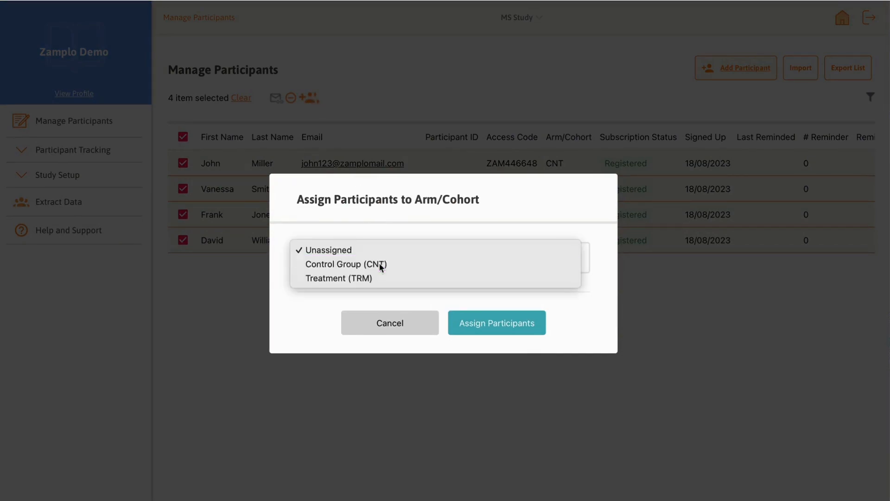
click(480, 324)
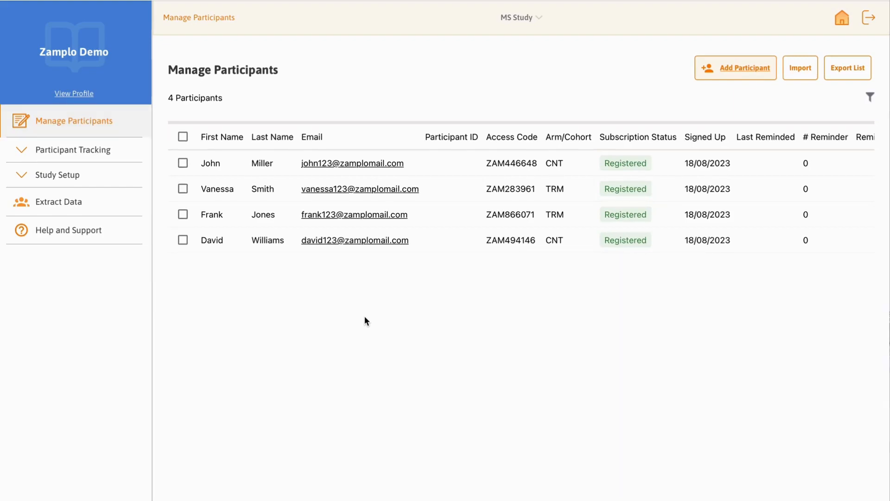
Step: Set the study arm/cohort of a new survey's schedule to Treatment (TRM)
click(72, 181)
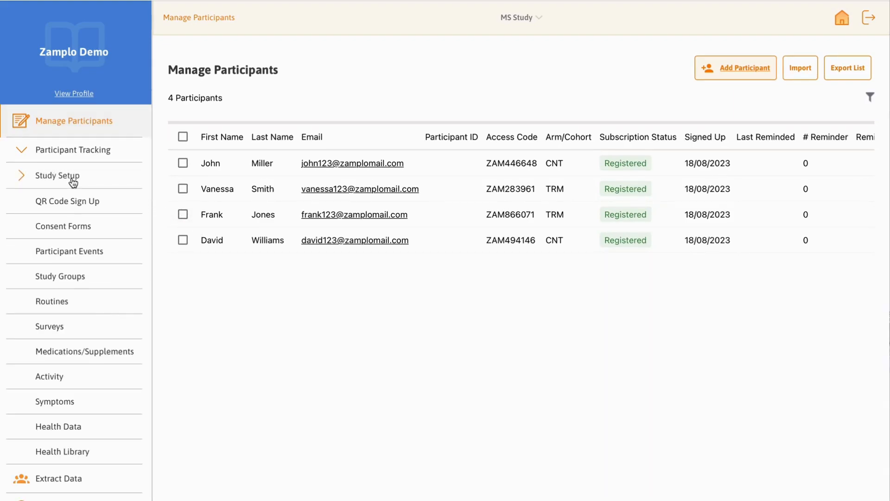
click(67, 323)
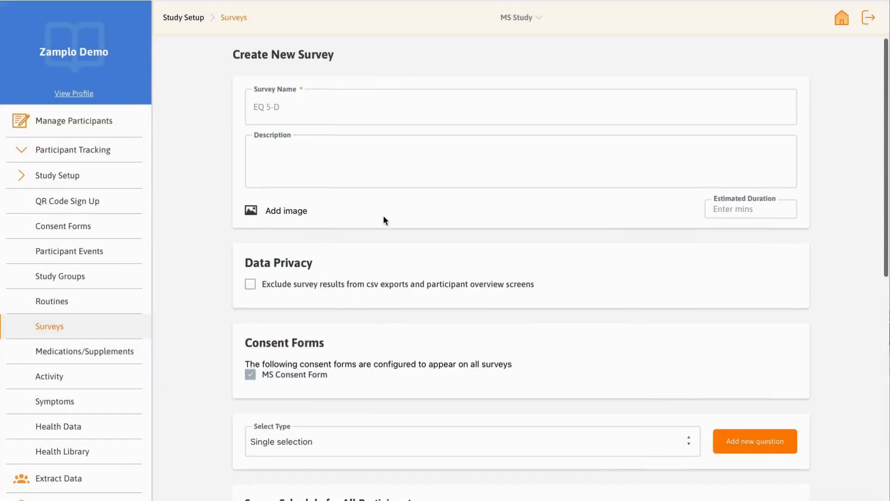
scroll(383, 216, down, 7)
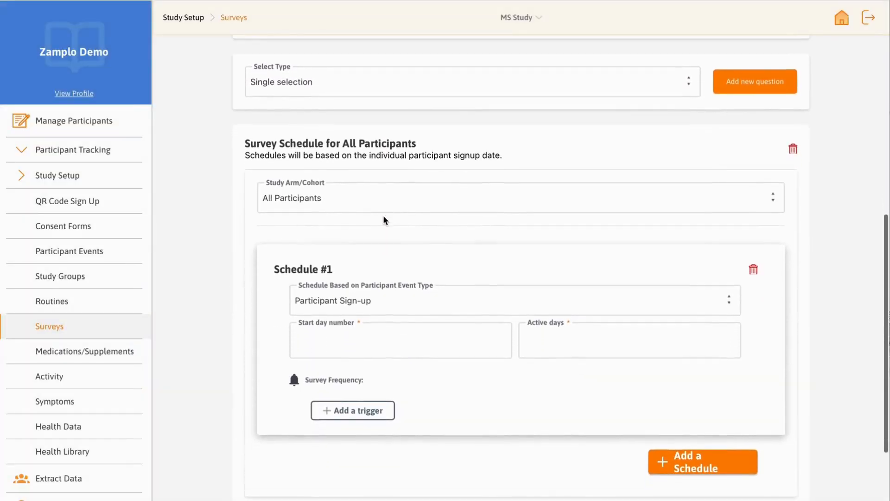
scroll(383, 220, down, 1)
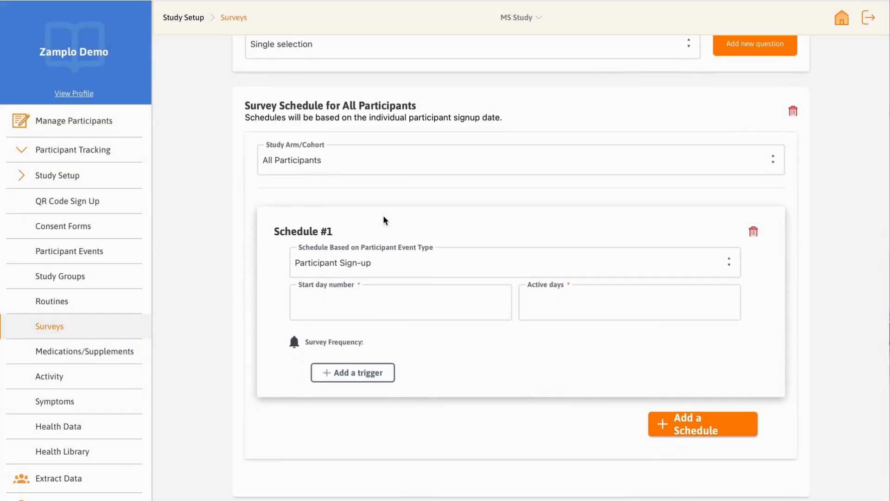
click(385, 165)
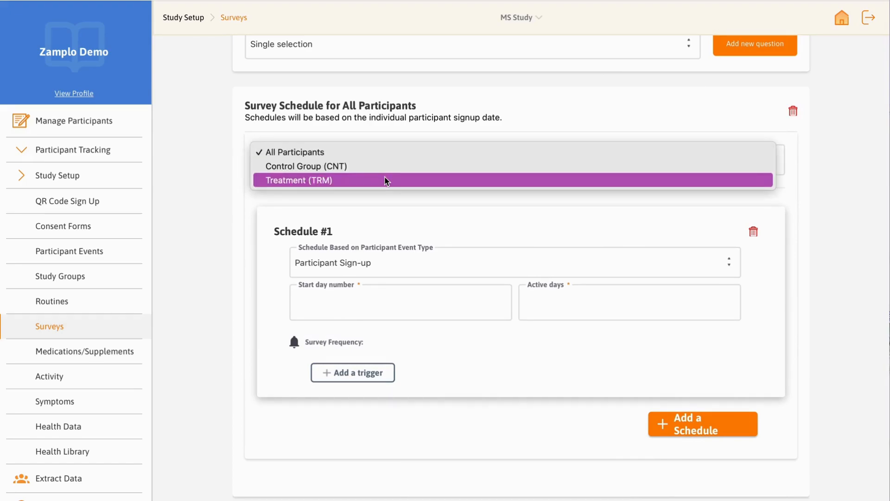
click(384, 181)
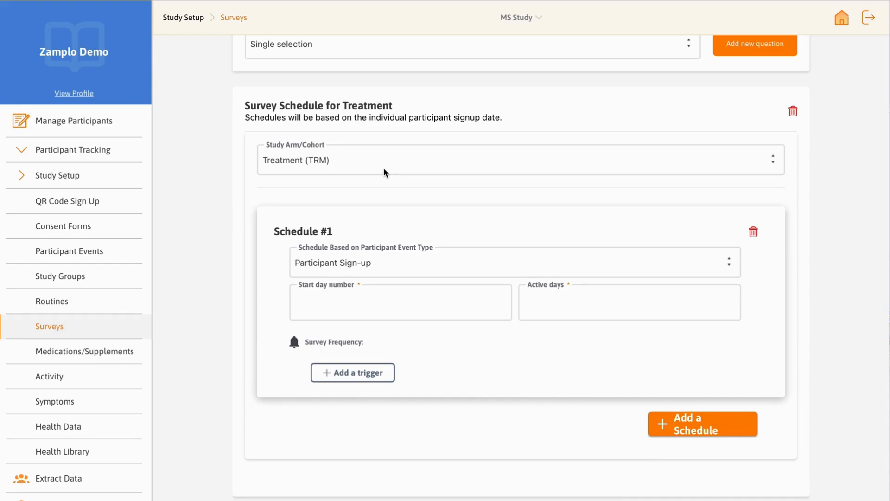
scroll(385, 173, down, 3)
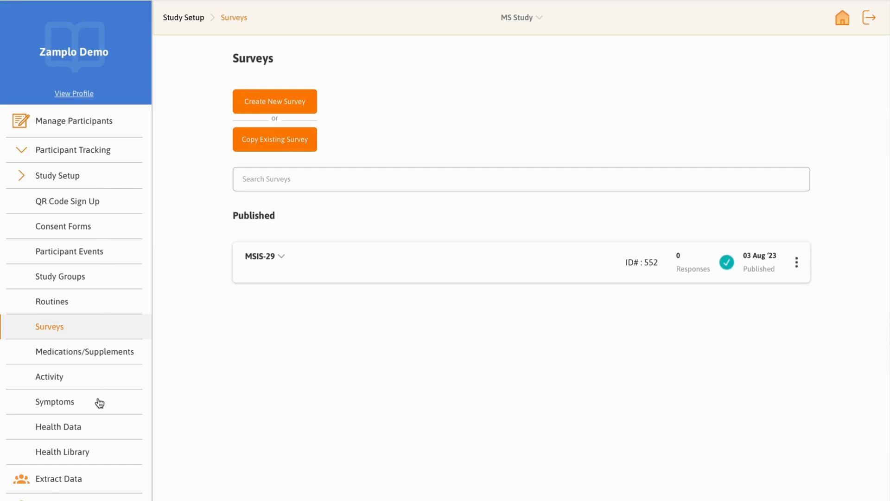
Step: Add the Health Library resource "About MS | MS Canada" with the tag multiple sclerosis, and share it with the MS Study's Control Group
click(96, 452)
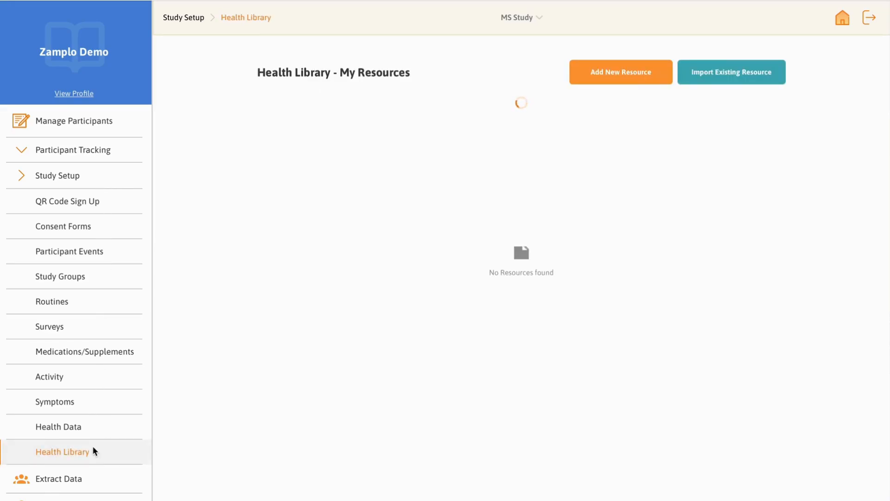
click(594, 77)
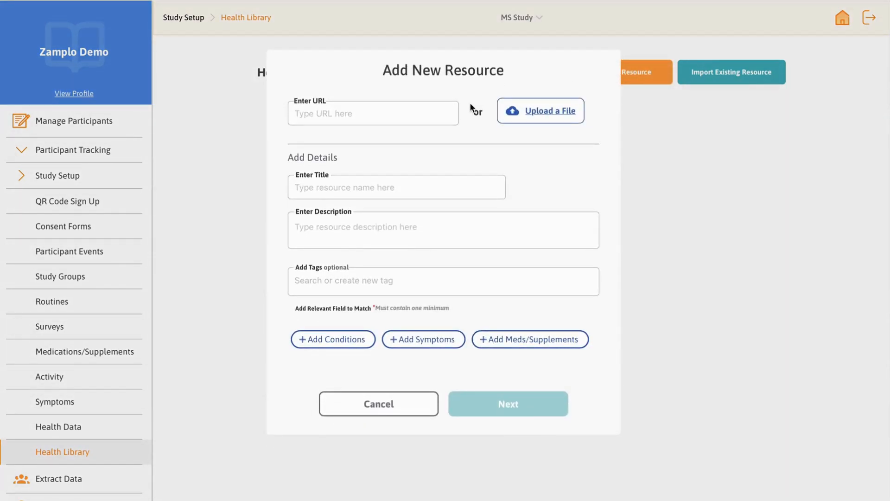
click(512, 438)
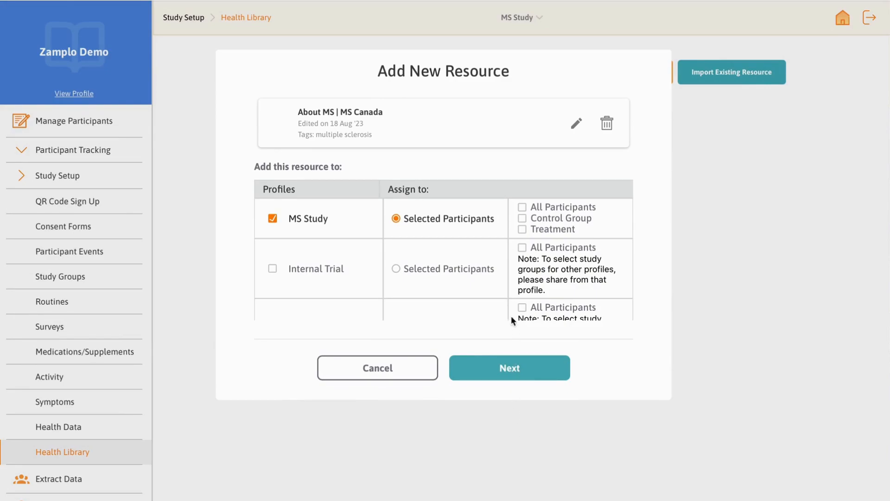
click(522, 219)
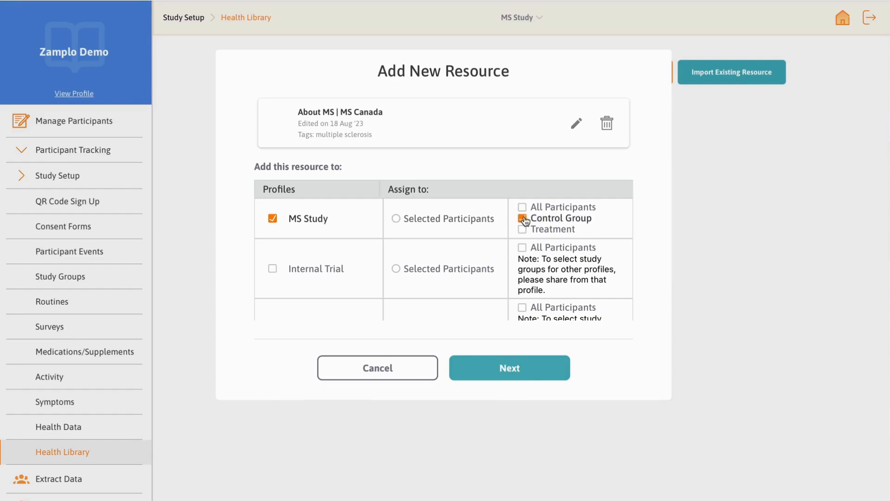
click(514, 368)
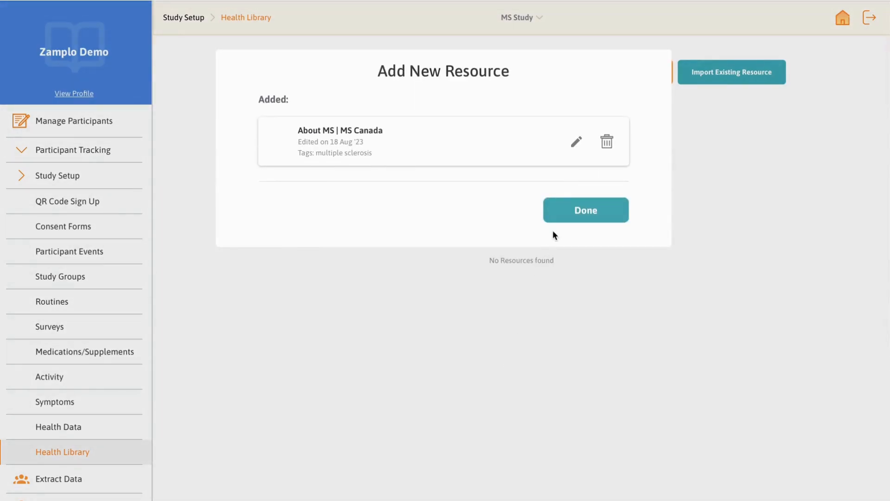
click(570, 218)
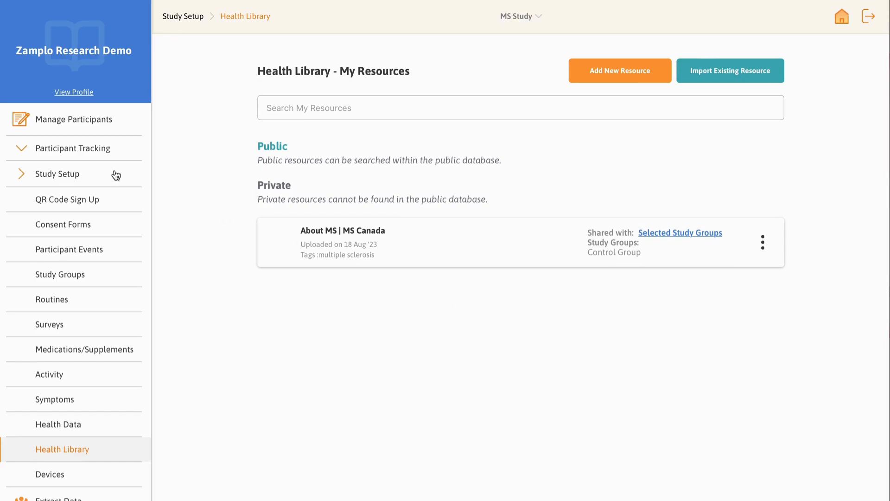
Step: Create a routine named Multiple Sclerosis Daily Routine with one NAT-TERIFLUNOMIDE medication and the symptom Fatigue measured 0 to 10
click(102, 302)
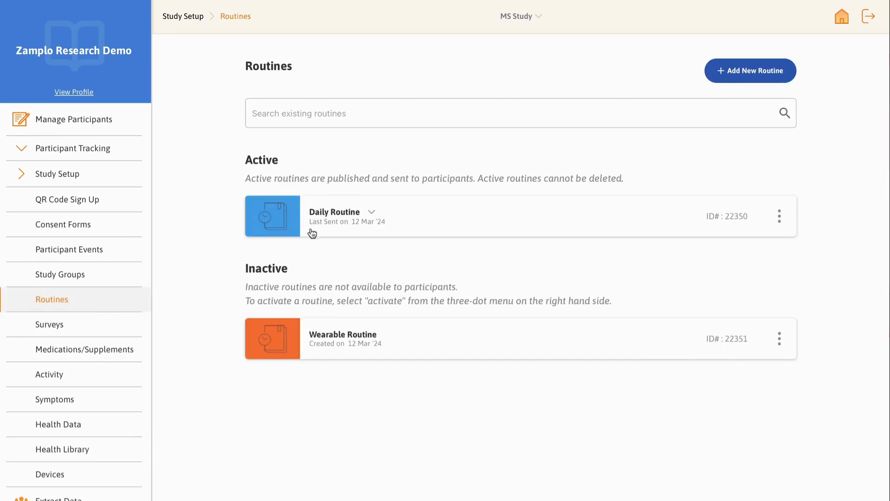
click(744, 75)
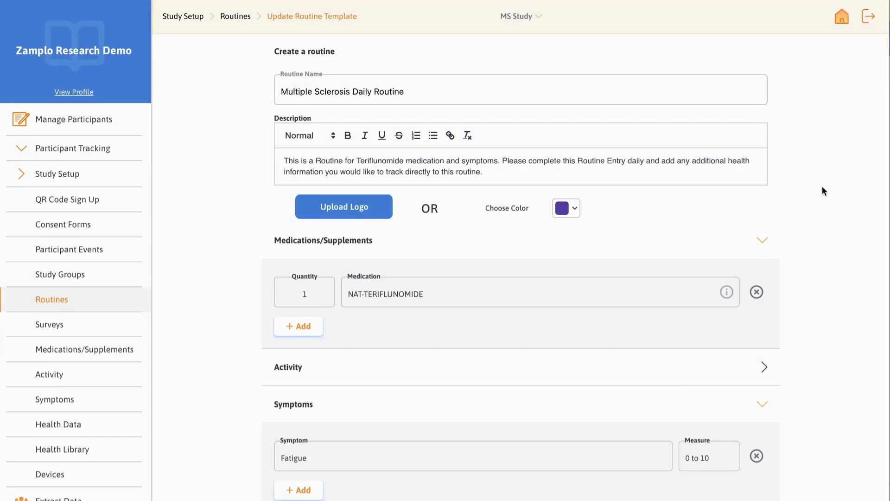
scroll(824, 190, down, 4)
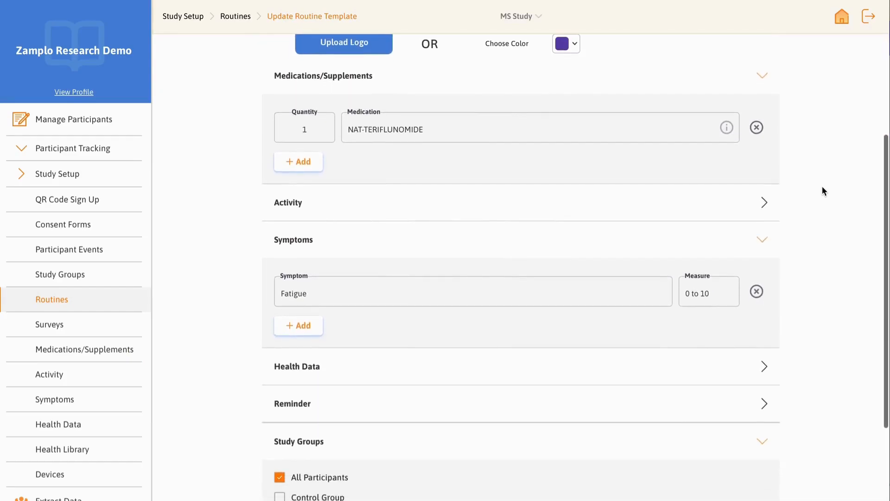
scroll(824, 190, down, 3)
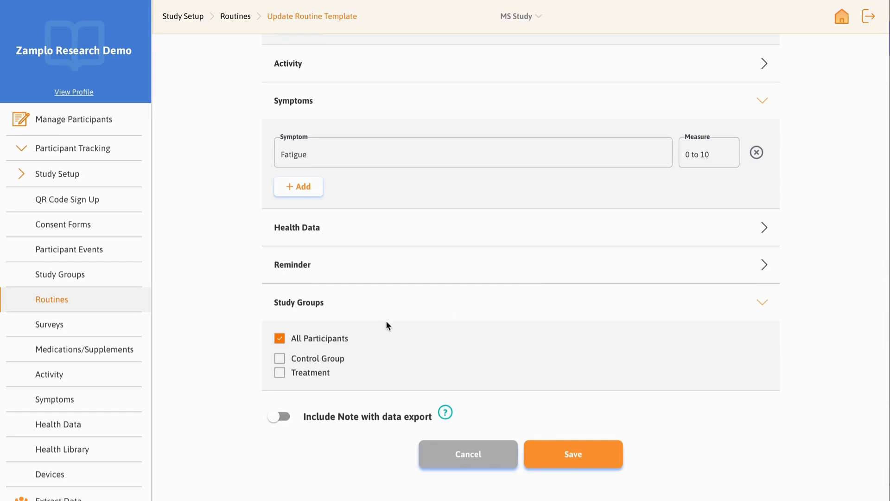
Step: Choose the routine's study groups from Control Group and Treatment, and save the routine
click(280, 359)
click(281, 375)
click(280, 360)
click(280, 373)
click(598, 456)
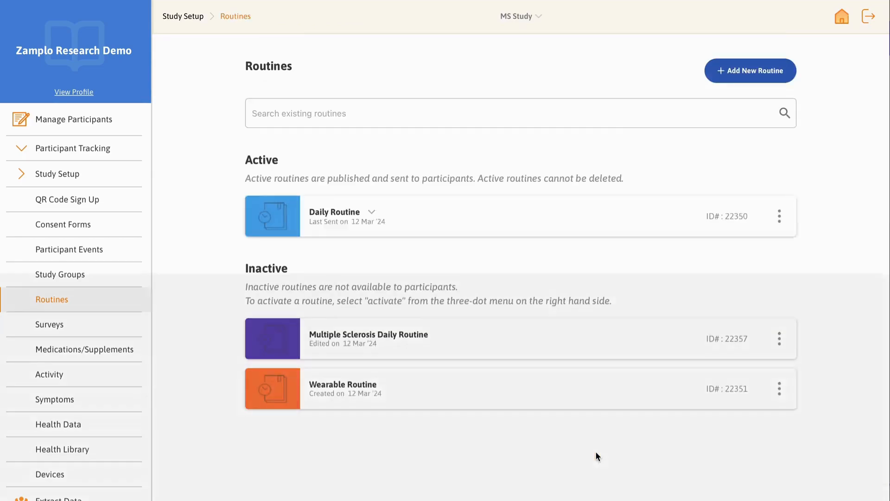